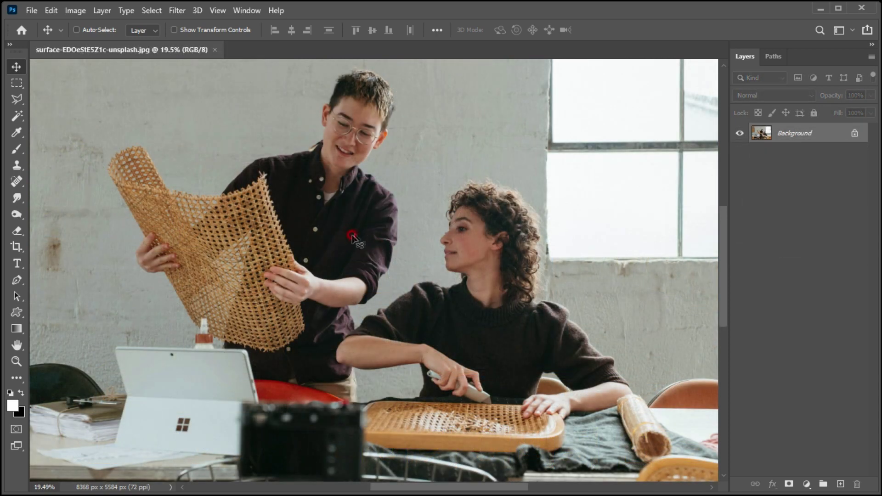
# Add a Curves adjustment layer that lifts the midtones and pulls the upper tones slightly back down on the RGB curve.
pyautogui.click(807, 484)
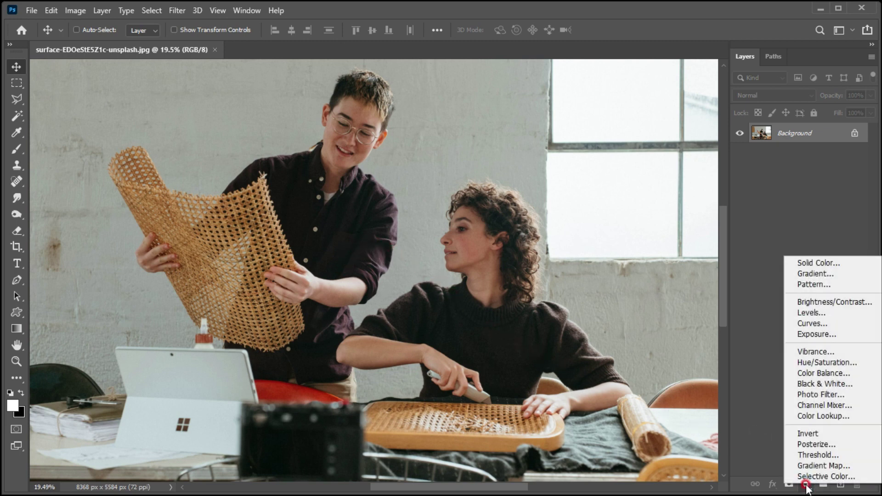
pyautogui.click(810, 324)
pyautogui.moveTo(710, 181); pyautogui.dragTo(634, 124)
pyautogui.moveTo(756, 375); pyautogui.dragTo(773, 400)
pyautogui.moveTo(666, 286); pyautogui.dragTo(648, 268)
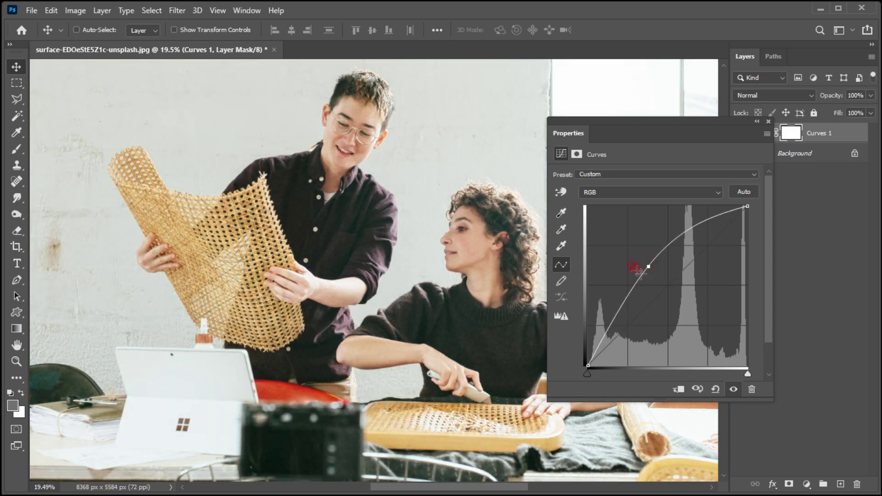
pyautogui.moveTo(690, 220); pyautogui.dragTo(699, 237)
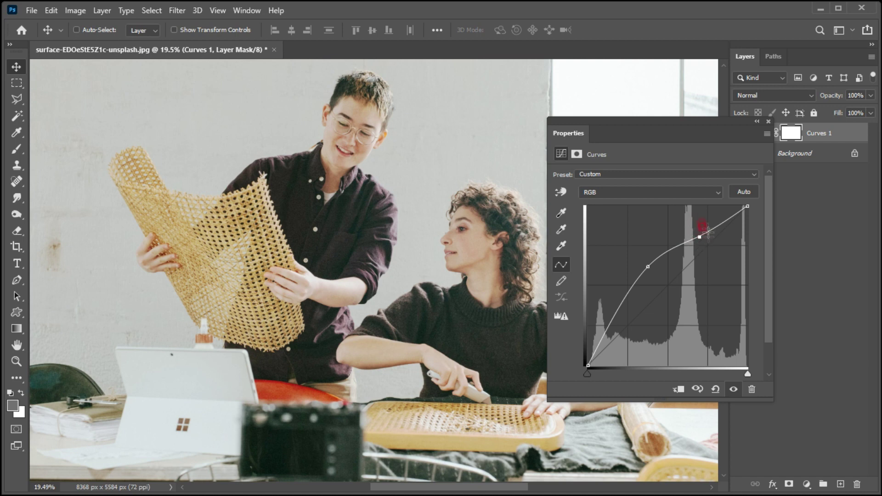
pyautogui.click(768, 121)
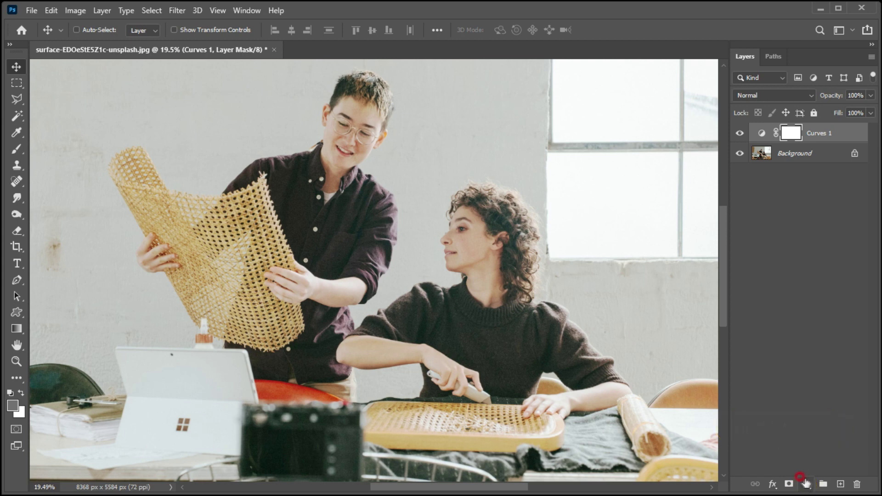
# Add a Hue/Saturation layer and, for Yellows widened to 321°/352° and 125°\154°, set the saturation to -27.
pyautogui.click(805, 484)
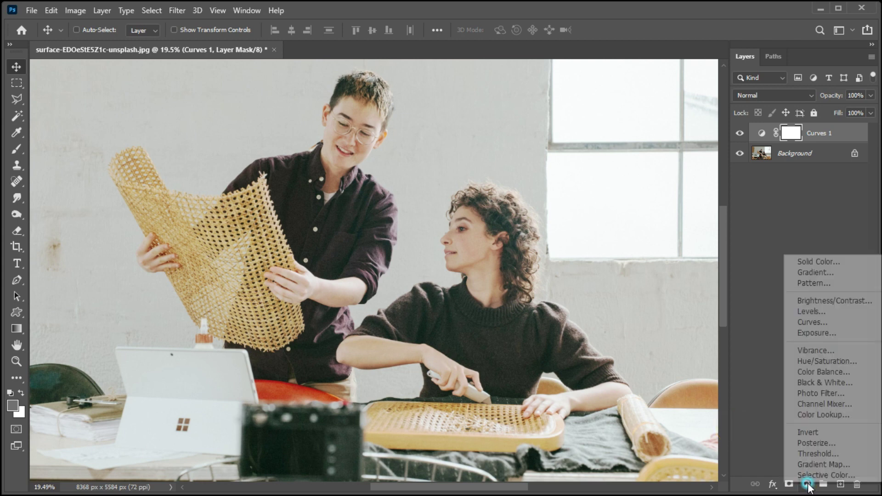
pyautogui.click(825, 361)
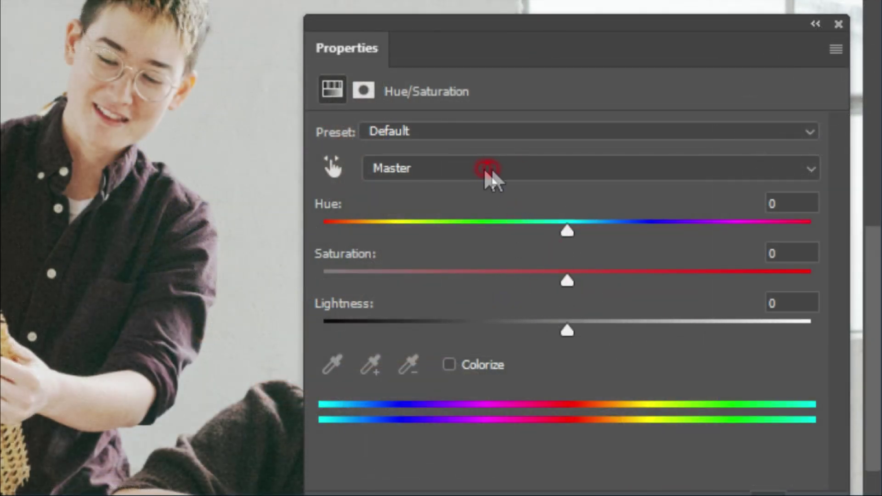
pyautogui.click(506, 169)
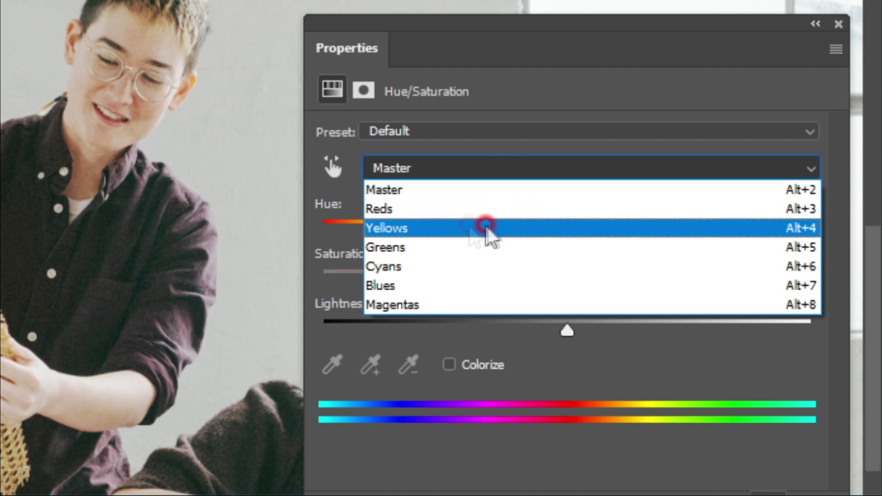
pyautogui.click(452, 229)
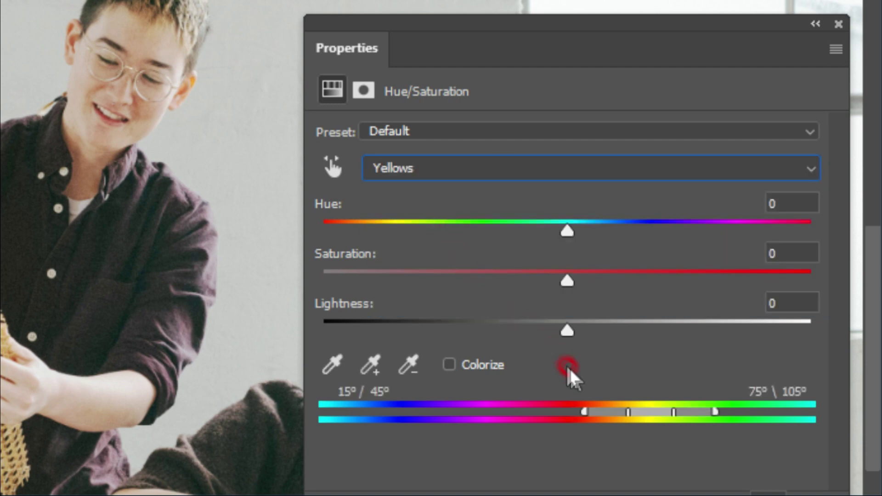
pyautogui.moveTo(614, 414); pyautogui.dragTo(549, 410)
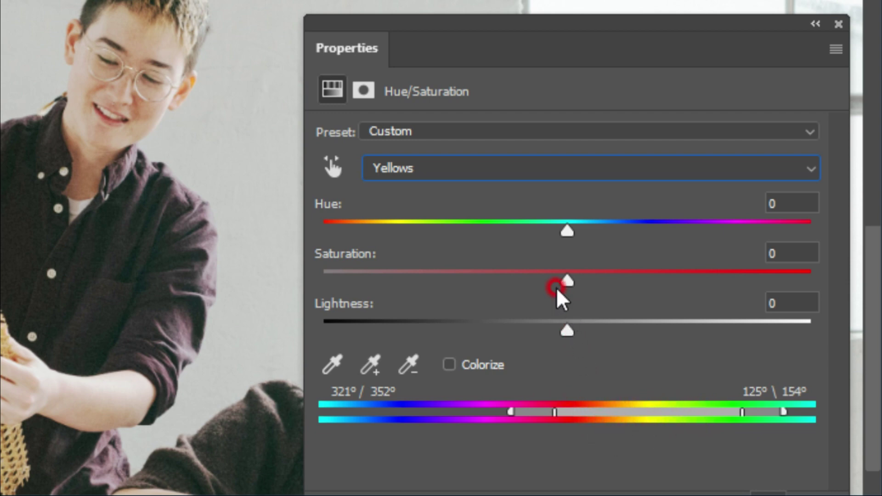
pyautogui.moveTo(567, 275); pyautogui.dragTo(501, 277)
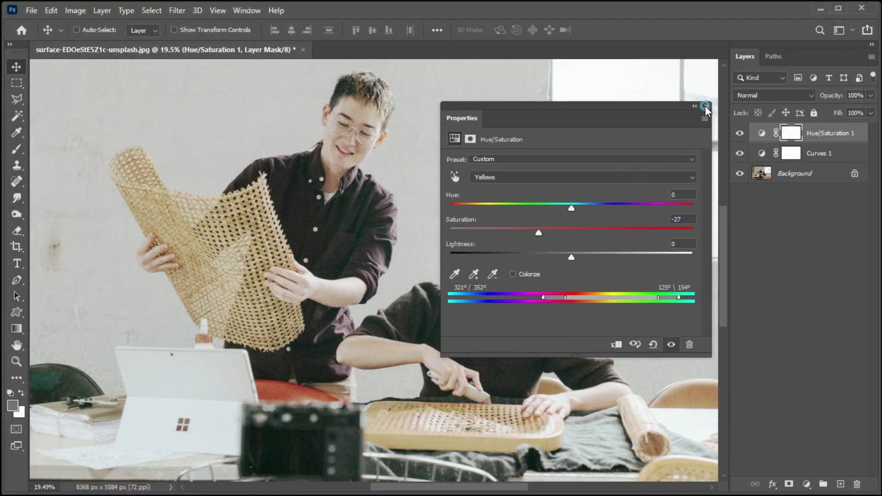
pyautogui.click(706, 107)
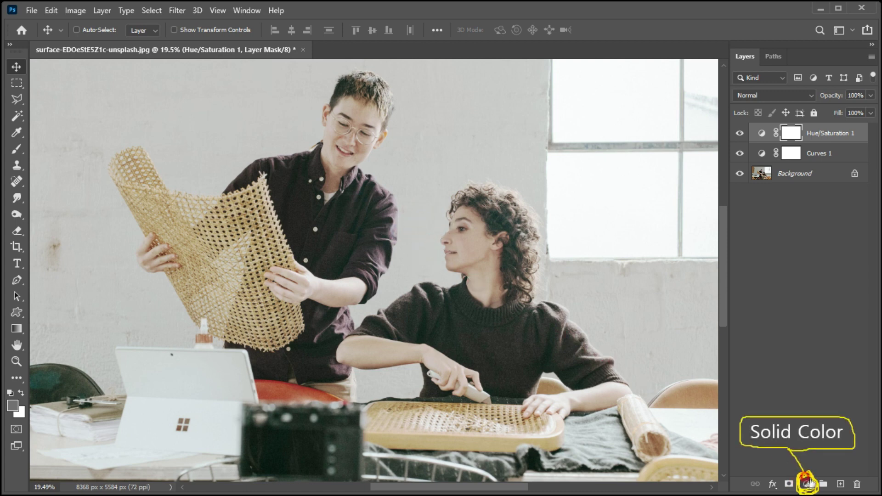
# Add a Solid Color fill layer in light periwinkle blue, a6bafa, above the Hue/Saturation layer.
pyautogui.click(806, 484)
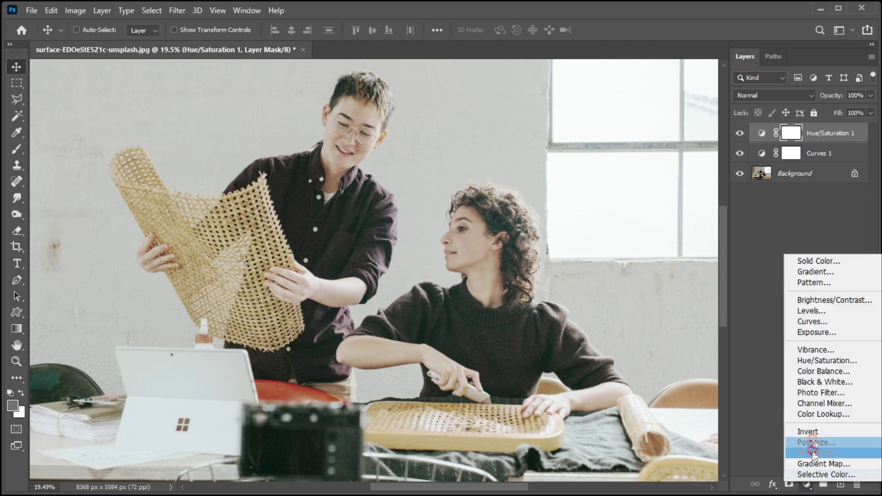
pyautogui.click(817, 261)
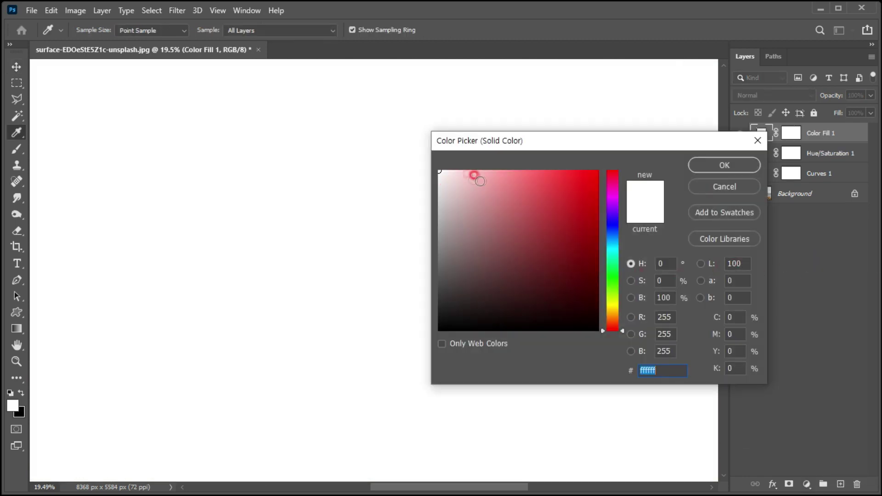
pyautogui.click(437, 169)
pyautogui.click(460, 174)
pyautogui.click(606, 222)
pyautogui.click(493, 173)
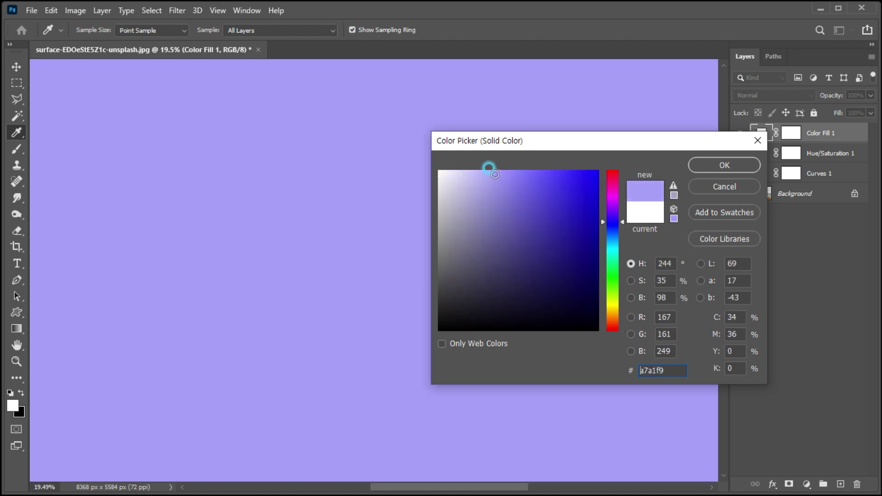
pyautogui.click(606, 230)
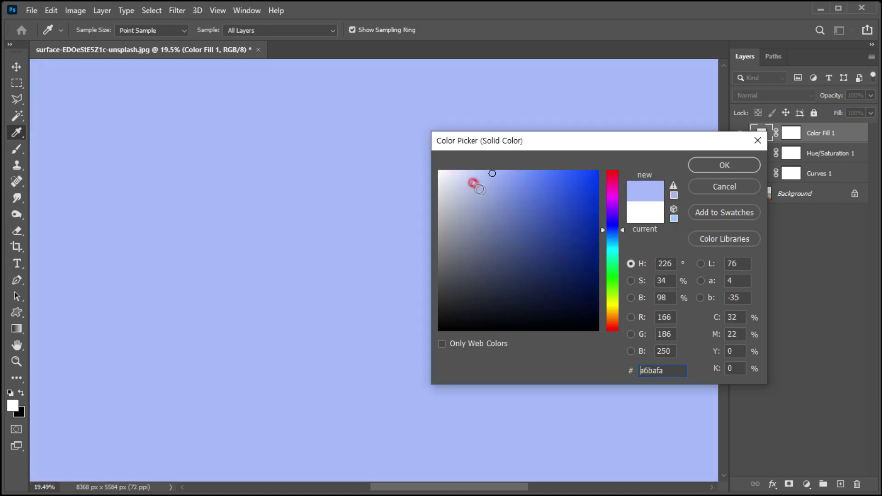
pyautogui.click(706, 165)
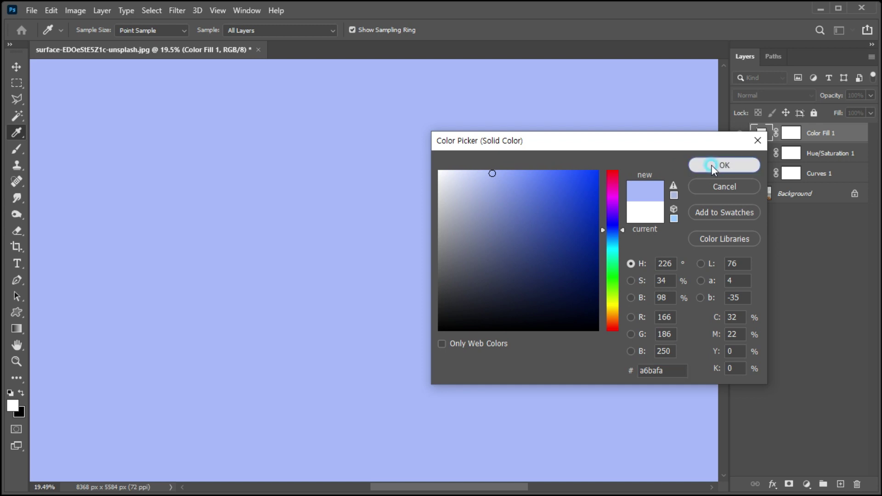
# Set the color fill layer's blend mode to Soft Light and its opacity to 42%.
pyautogui.click(739, 97)
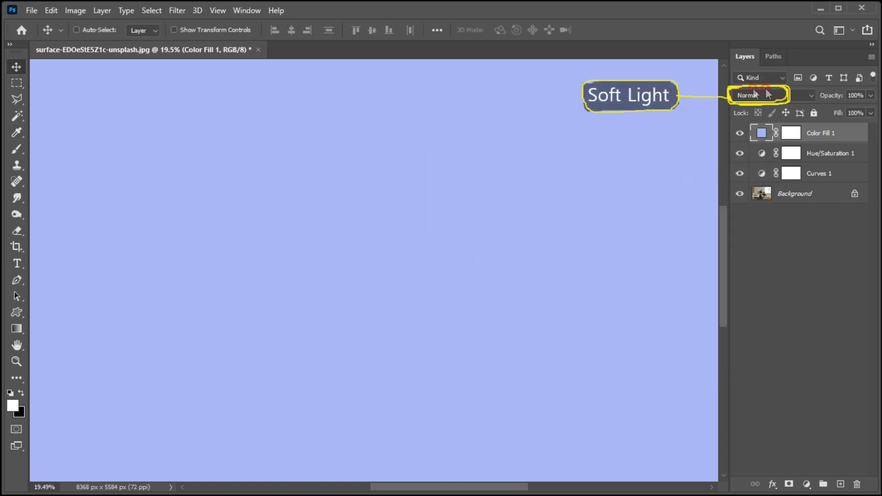
pyautogui.click(749, 96)
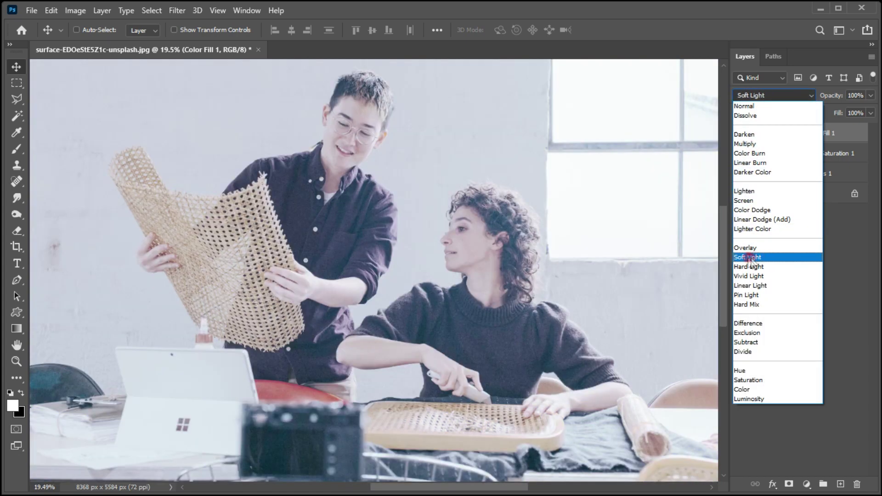
pyautogui.click(749, 259)
pyautogui.click(851, 91)
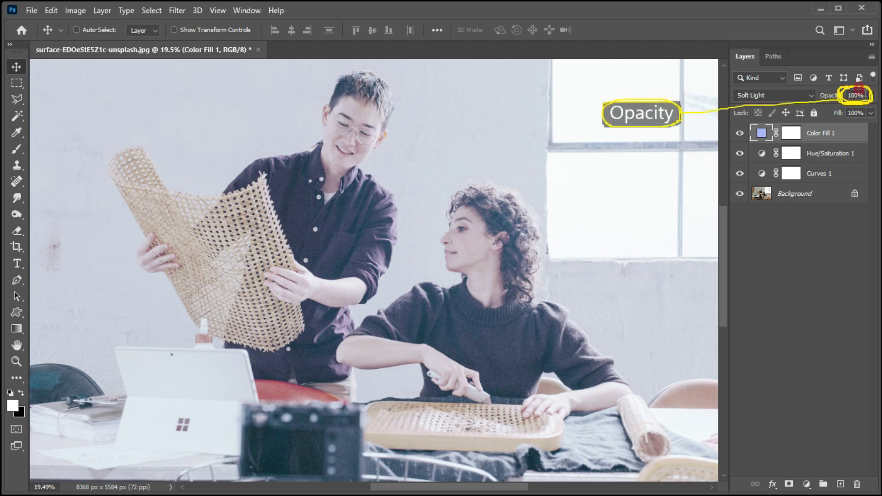
pyautogui.click(870, 96)
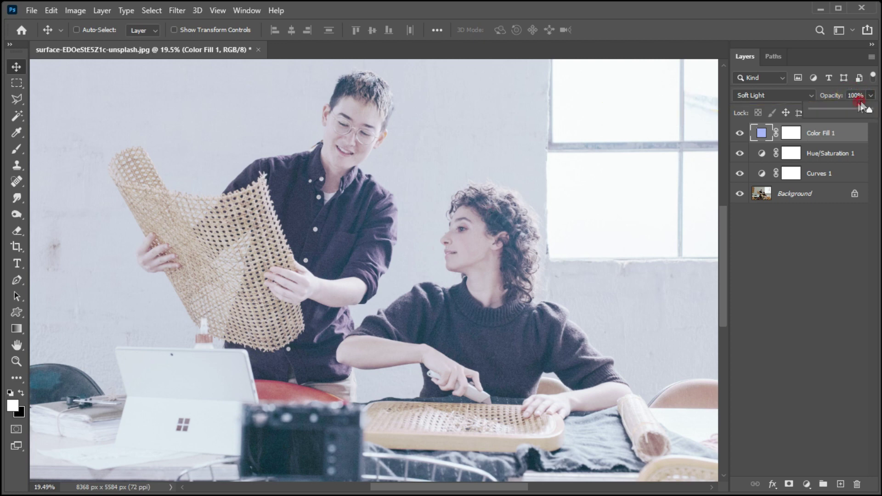
pyautogui.click(827, 109)
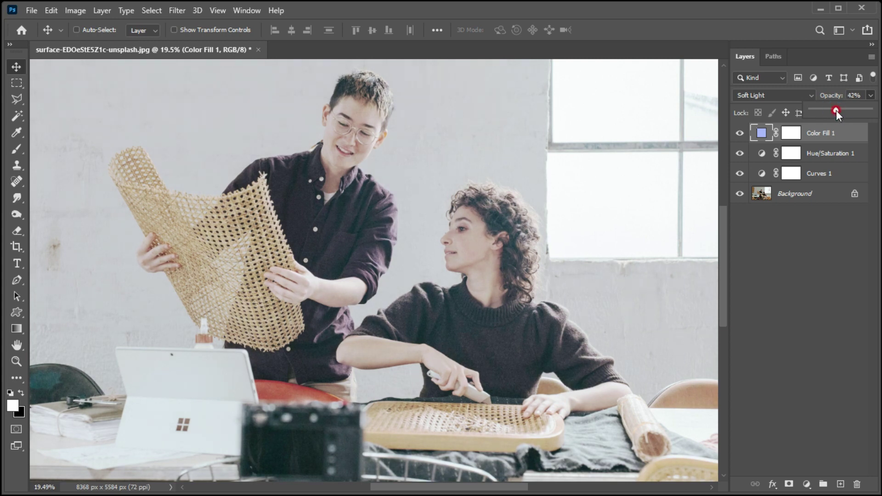
pyautogui.click(379, 198)
# Paint gray on the color fill layer's mask over the two people's skin, using the Brush tool at size 400.
pyautogui.click(792, 134)
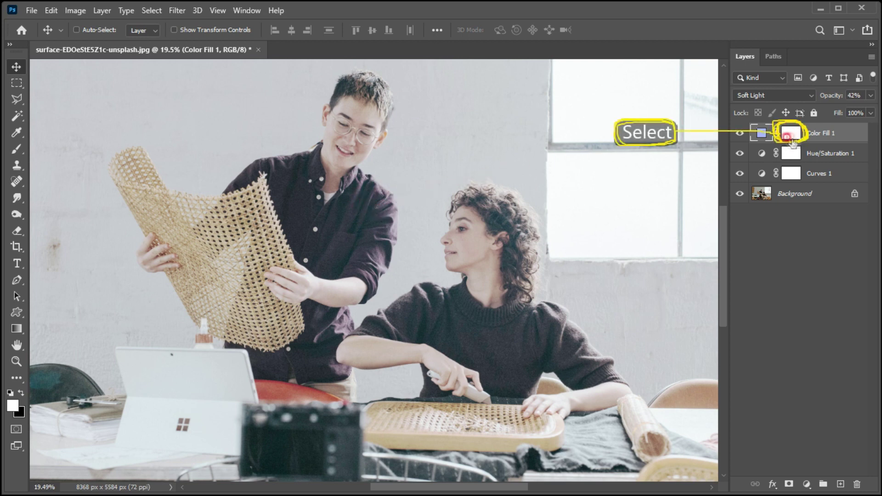
pyautogui.click(777, 134)
pyautogui.click(792, 134)
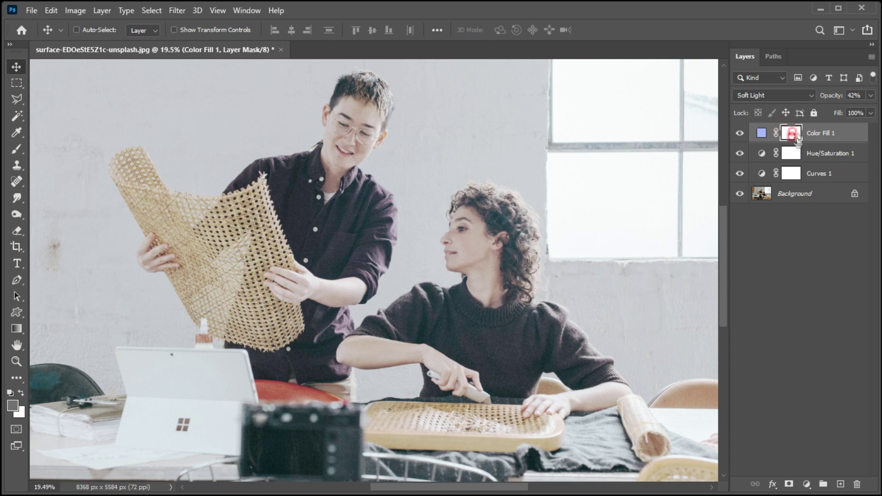
pyautogui.click(18, 148)
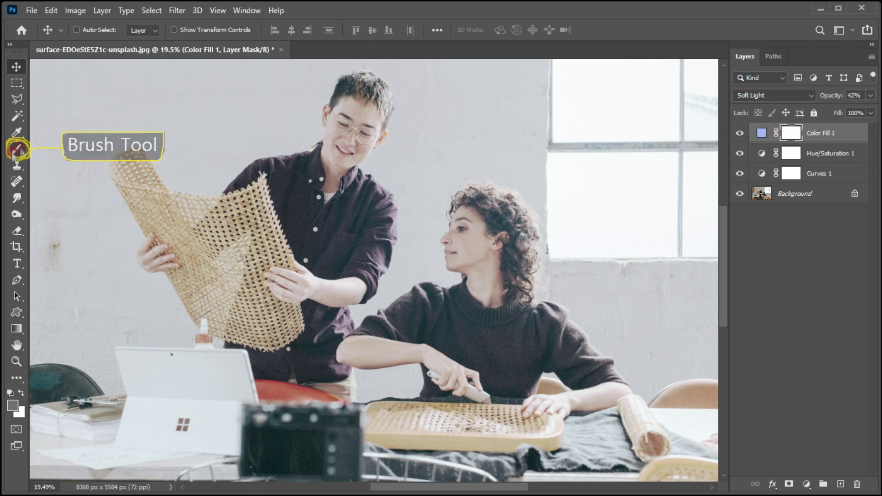
pyautogui.click(18, 148)
pyautogui.click(51, 149)
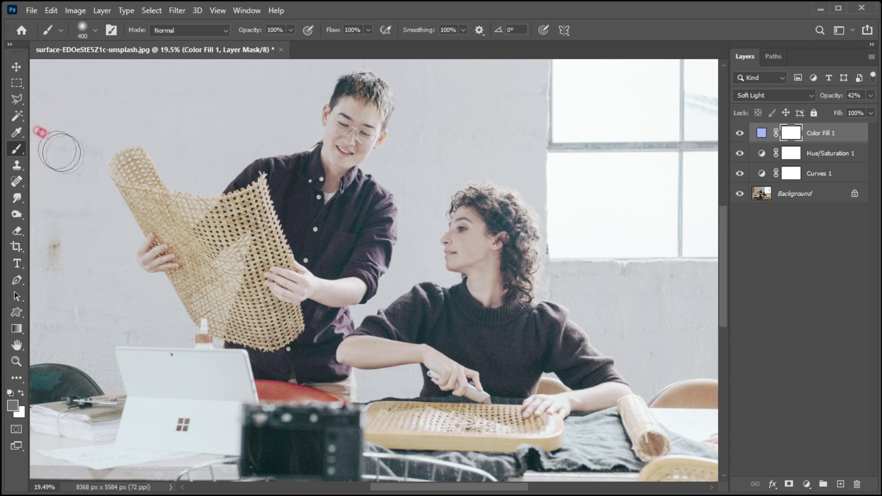
pyautogui.click(12, 404)
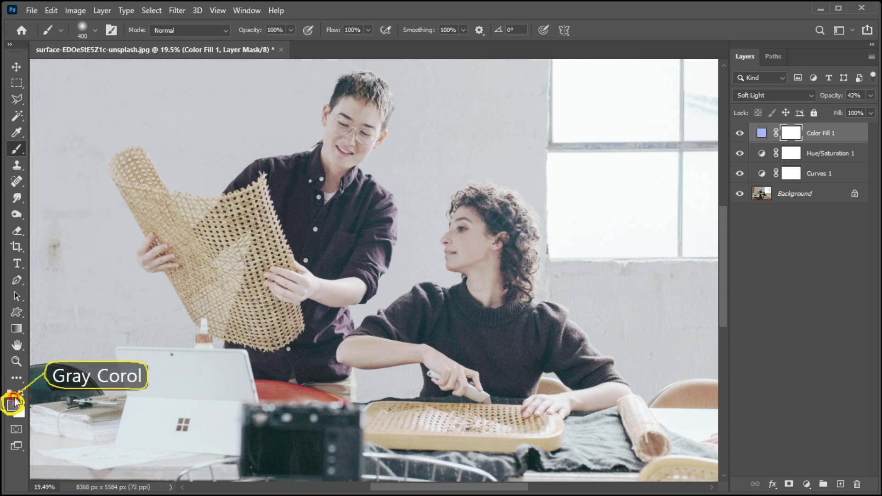
pyautogui.moveTo(252, 267)
pyautogui.mouseDown()
pyautogui.moveTo(272, 287)
pyautogui.moveTo(299, 295)
pyautogui.mouseUp()
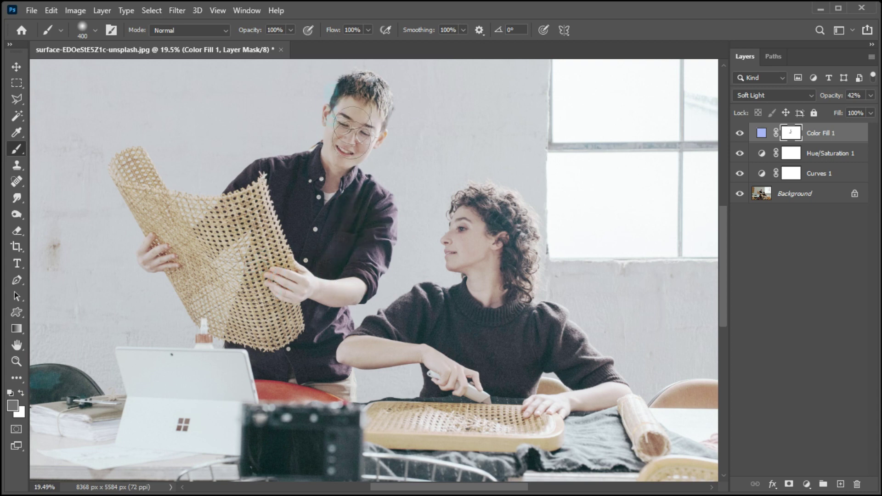
pyautogui.moveTo(301, 291); pyautogui.dragTo(301, 330)
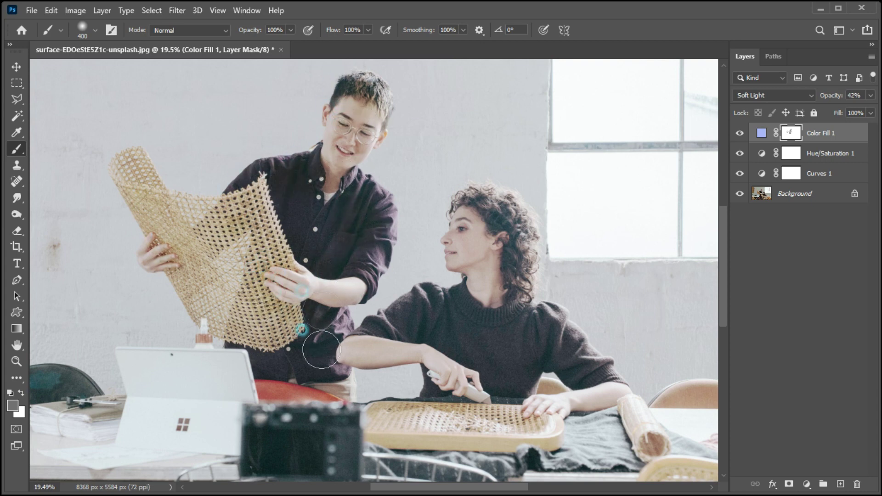
pyautogui.moveTo(522, 318); pyautogui.dragTo(536, 337)
pyautogui.click(581, 368)
# Reduce the brush size to 200 and touch up the mask in gray over smaller skin areas such as the woman's wrist and hand.
pyautogui.press('[')
pyautogui.press('[')
pyautogui.press('[')
pyautogui.click(430, 351)
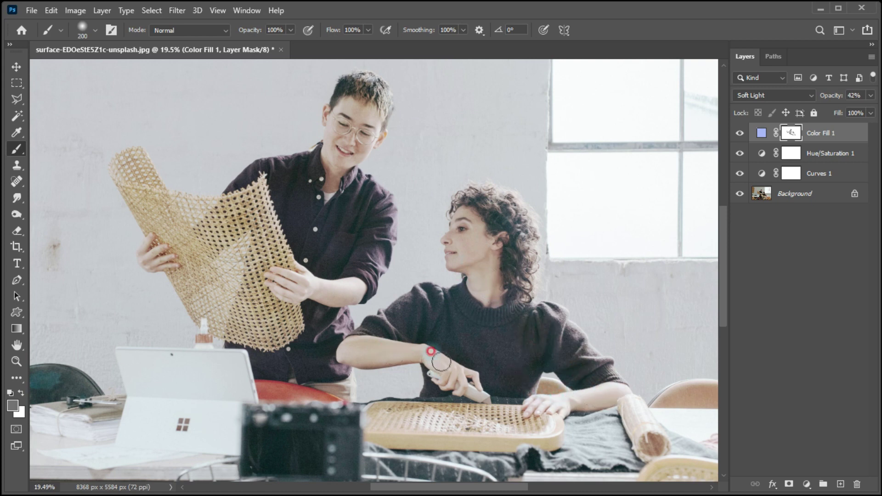
pyautogui.click(330, 216)
pyautogui.click(324, 235)
pyautogui.click(320, 248)
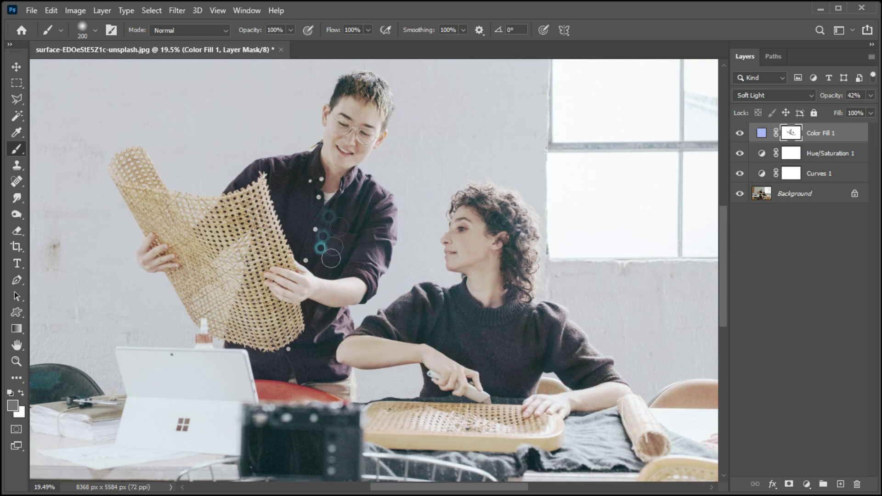
pyautogui.click(471, 382)
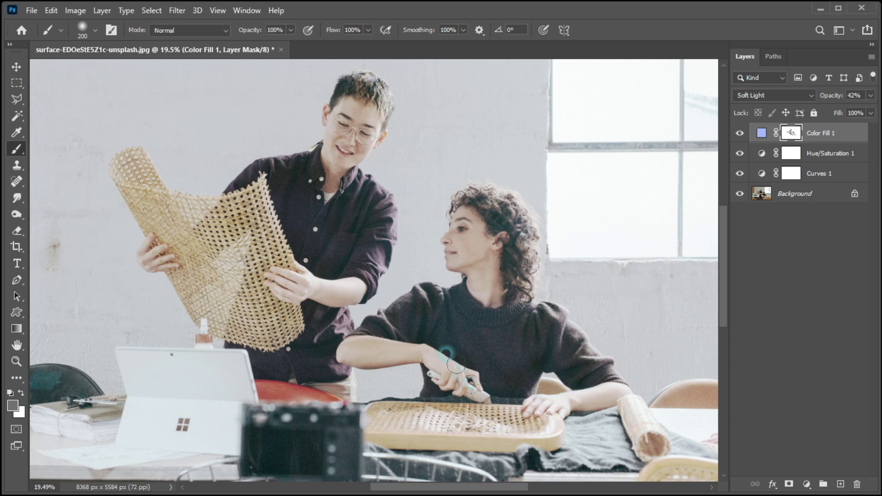
pyautogui.click(402, 250)
pyautogui.click(415, 255)
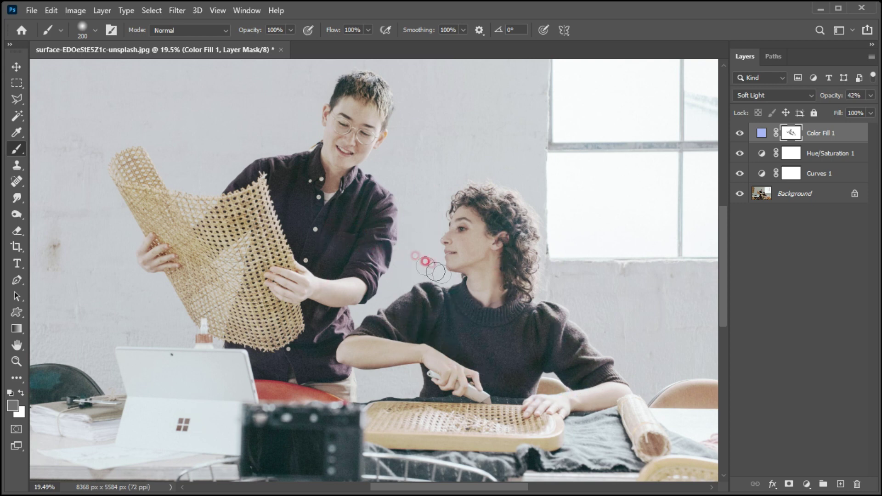
# Add a Levels adjustment layer above the color fill layer and set its white input level to 244.
pyautogui.click(805, 484)
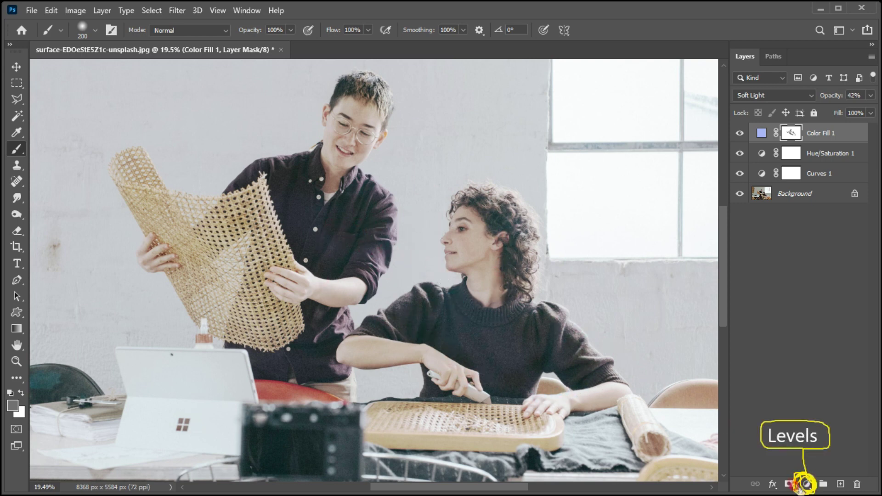
pyautogui.click(808, 485)
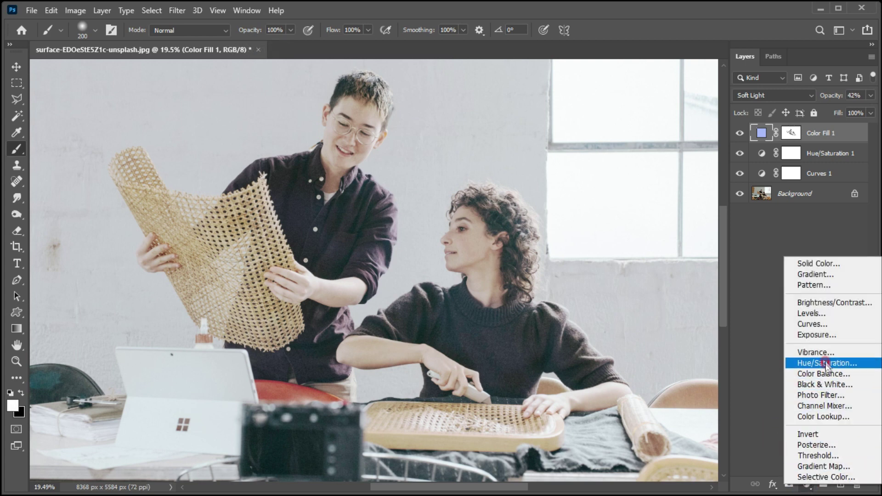
pyautogui.click(813, 313)
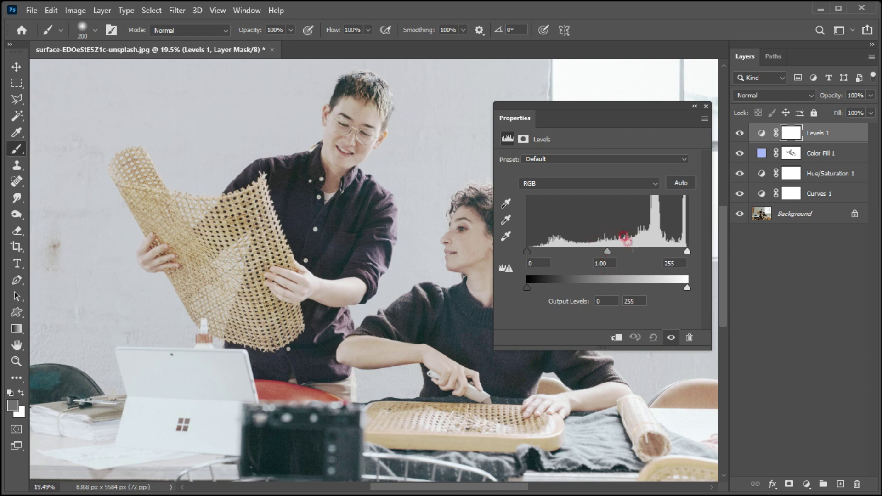
pyautogui.moveTo(693, 251); pyautogui.dragTo(681, 256)
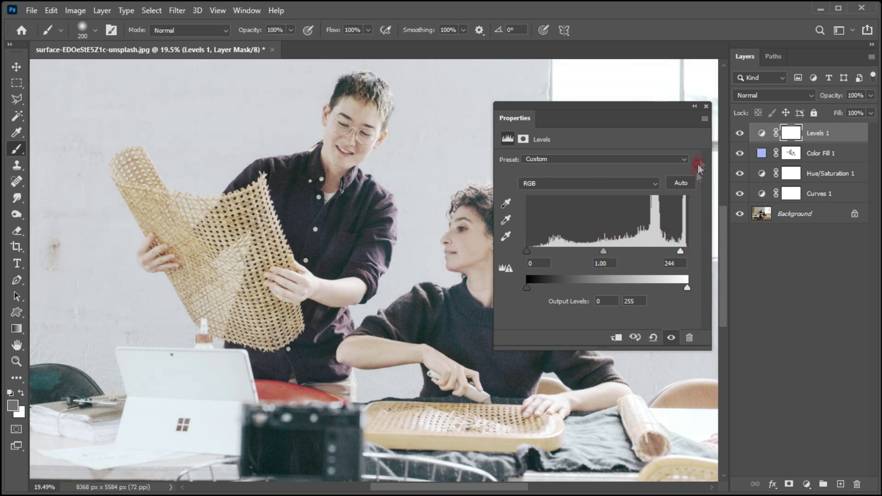
pyautogui.click(707, 108)
# Compare the graded workshop photo with the original by repeatedly hiding and showing all layers above the Background.
pyautogui.click(16, 67)
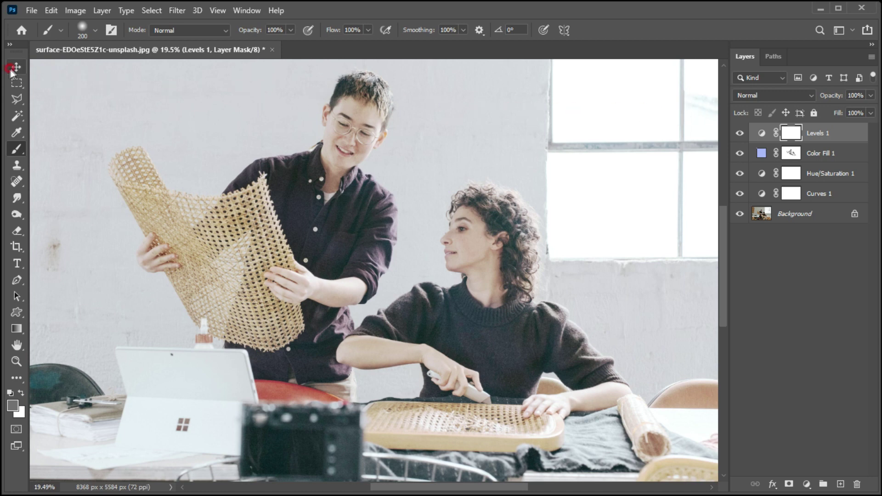
pyautogui.moveTo(518, 310); pyautogui.dragTo(525, 292)
pyautogui.moveTo(437, 334)
pyautogui.mouseDown()
pyautogui.moveTo(431, 313)
pyautogui.moveTo(490, 295)
pyautogui.moveTo(514, 257)
pyautogui.moveTo(479, 222)
pyautogui.mouseUp()
pyautogui.keyDown('alt'); pyautogui.click(740, 214); pyautogui.keyUp('alt')
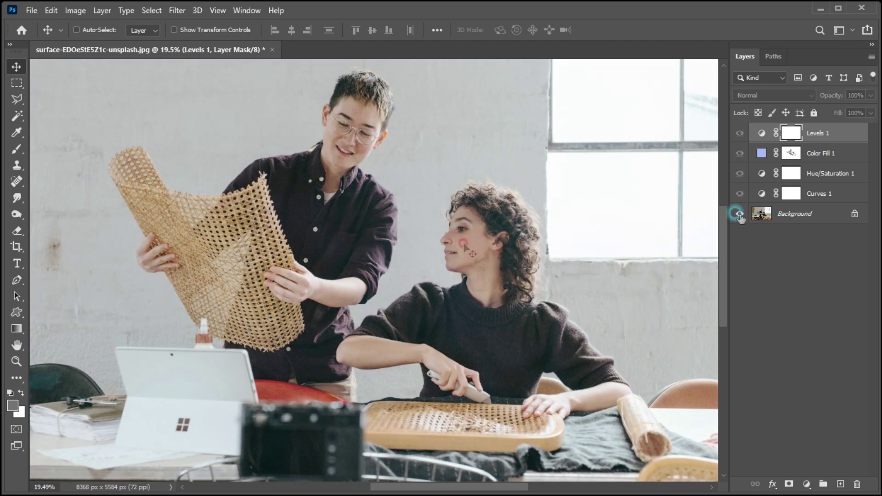
pyautogui.keyDown('alt'); pyautogui.click(740, 214); pyautogui.keyUp('alt')
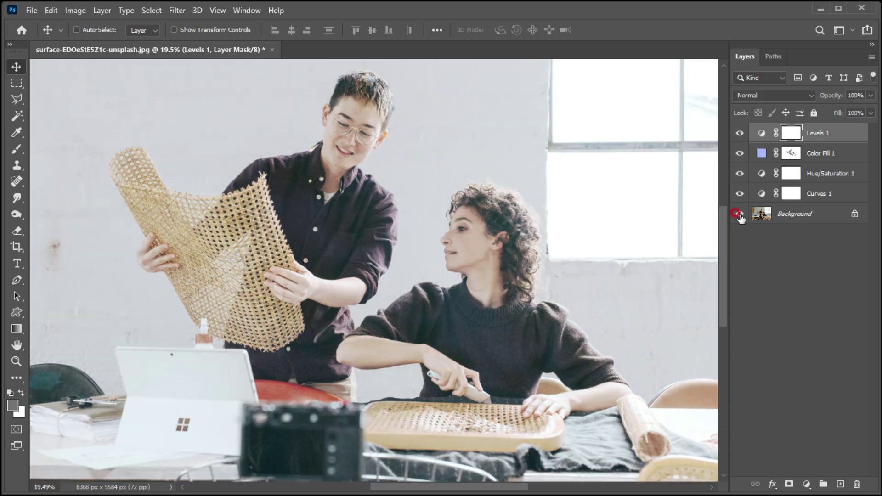
pyautogui.keyDown('alt'); pyautogui.click(740, 213); pyautogui.keyUp('alt')
pyautogui.keyDown('alt'); pyautogui.click(740, 214); pyautogui.keyUp('alt')
pyautogui.keyDown('alt'); pyautogui.click(740, 213); pyautogui.keyUp('alt')
pyautogui.keyDown('alt'); pyautogui.click(740, 214); pyautogui.keyUp('alt')
pyautogui.keyDown('alt'); pyautogui.click(740, 214); pyautogui.keyUp('alt')
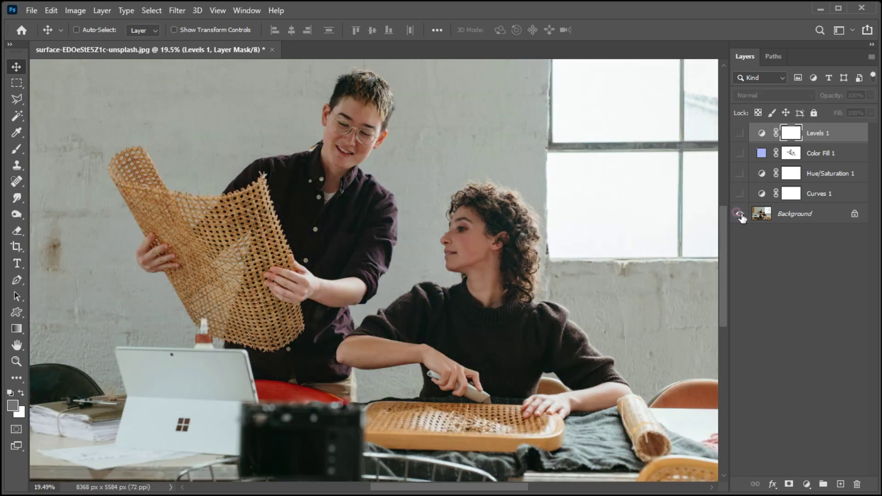
pyautogui.keyDown('alt'); pyautogui.click(740, 214); pyautogui.keyUp('alt')
pyautogui.keyDown('alt'); pyautogui.click(740, 213); pyautogui.keyUp('alt')
pyautogui.keyDown('alt'); pyautogui.click(740, 213); pyautogui.keyUp('alt')
pyautogui.keyDown('alt'); pyautogui.click(740, 214); pyautogui.keyUp('alt')
pyautogui.keyDown('alt'); pyautogui.click(740, 213); pyautogui.keyUp('alt')
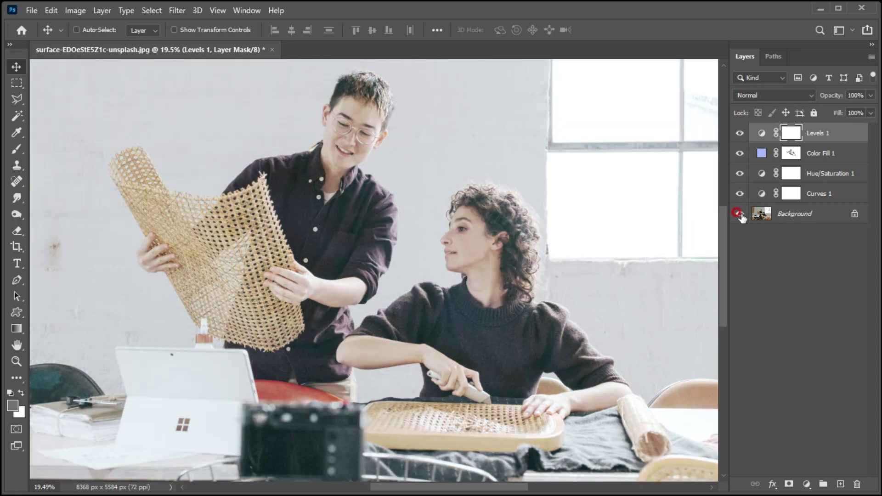
pyautogui.keyDown('alt'); pyautogui.click(740, 214); pyautogui.keyUp('alt')
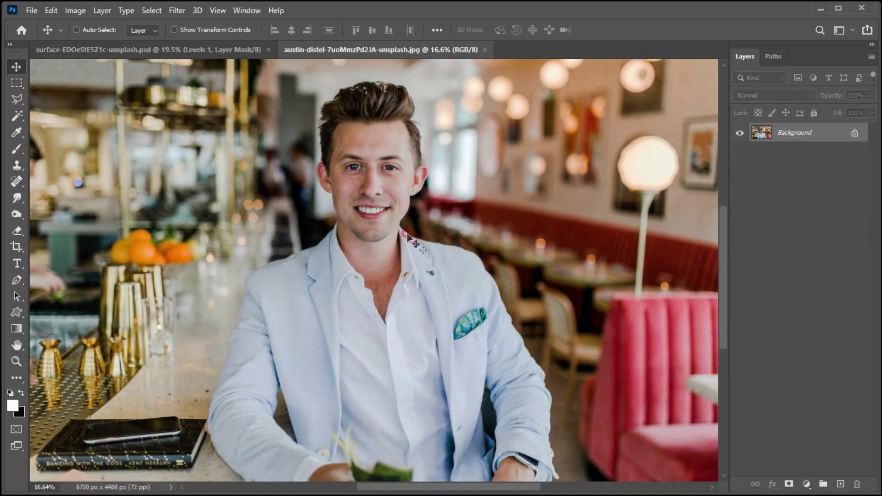
# Add a Curves adjustment layer to the restaurant portrait and raise the RGB curve at the midtones and highlights to brighten the photo.
pyautogui.click(396, 243)
pyautogui.click(807, 484)
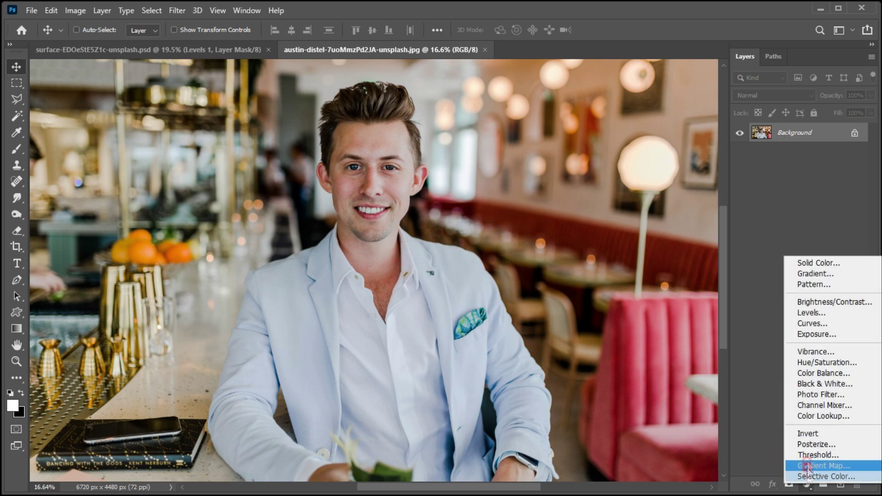
pyautogui.click(810, 324)
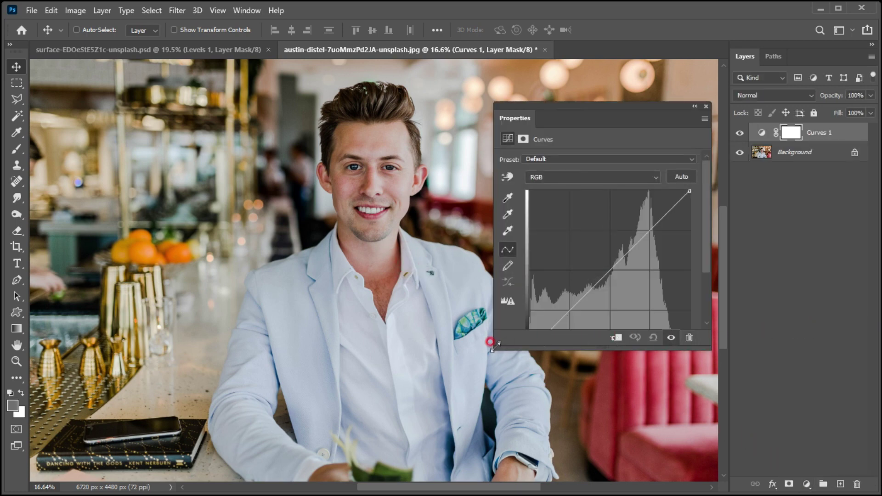
pyautogui.moveTo(496, 345); pyautogui.dragTo(459, 381)
pyautogui.moveTo(581, 271)
pyautogui.mouseDown()
pyautogui.moveTo(569, 252)
pyautogui.moveTo(574, 257)
pyautogui.mouseUp()
pyautogui.moveTo(609, 214); pyautogui.dragTo(623, 225)
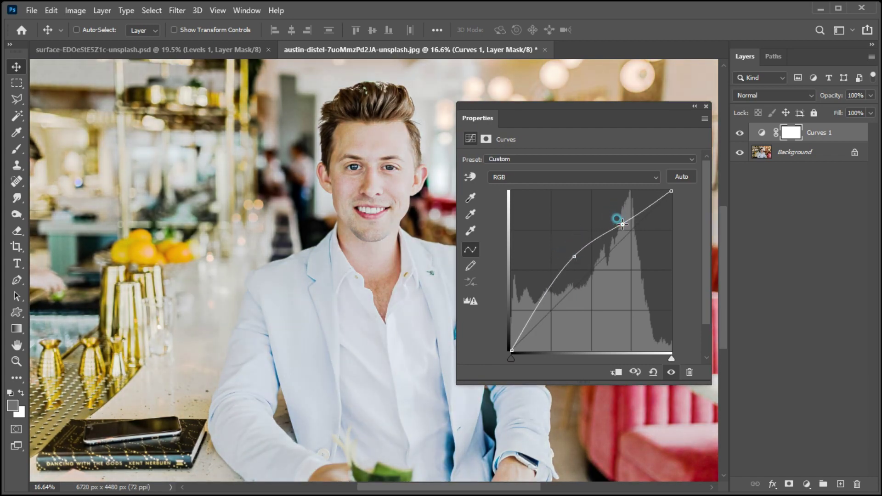
pyautogui.click(706, 106)
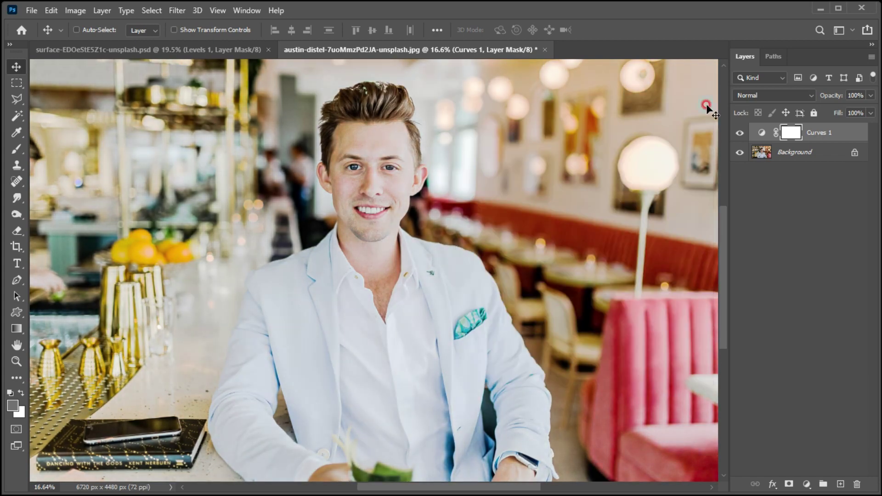
# Add a Hue/Saturation layer, widen the Yellows range to 325°/355° through 130°\160°, and set that range's saturation to -28.
pyautogui.click(805, 484)
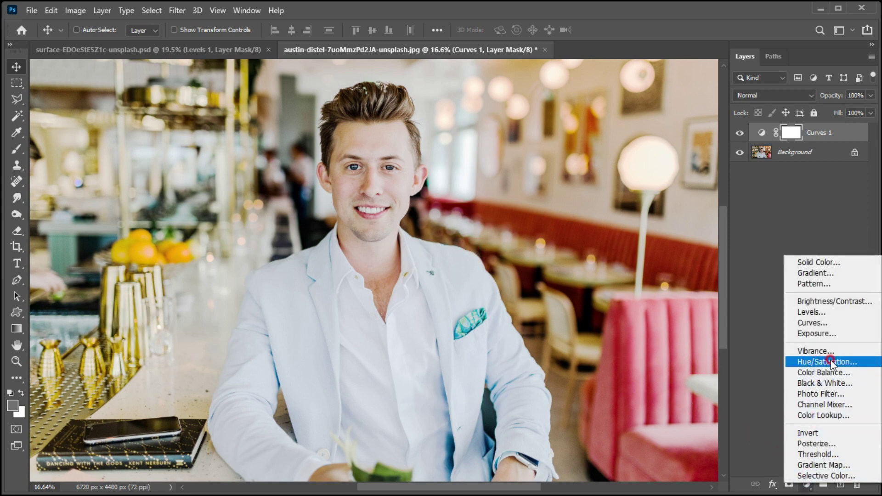
pyautogui.click(814, 362)
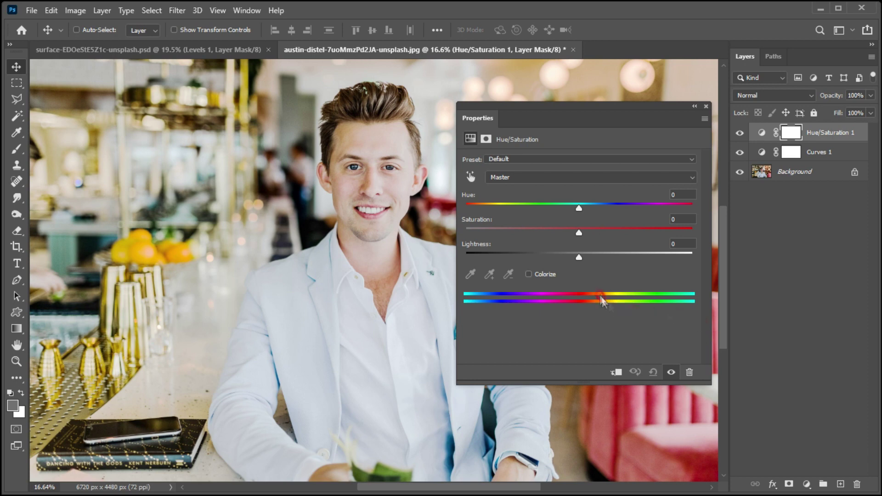
pyautogui.click(561, 177)
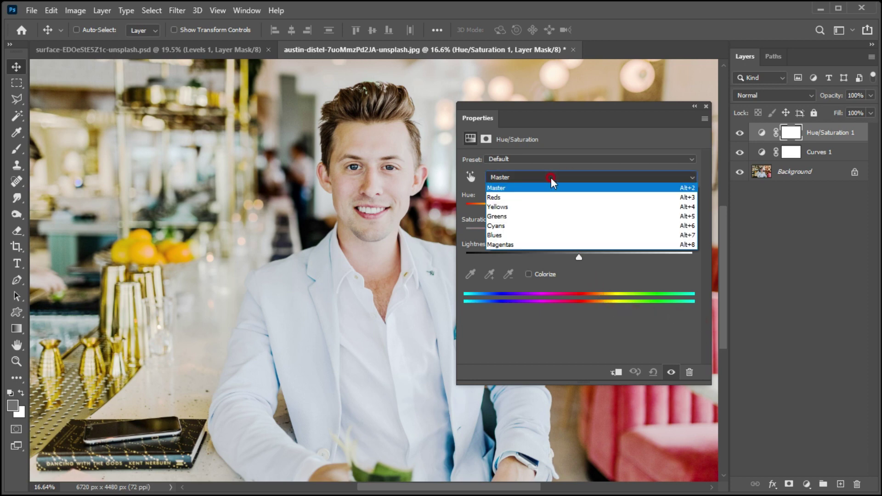
pyautogui.click(542, 208)
pyautogui.moveTo(594, 299); pyautogui.dragTo(563, 299)
pyautogui.click(628, 297)
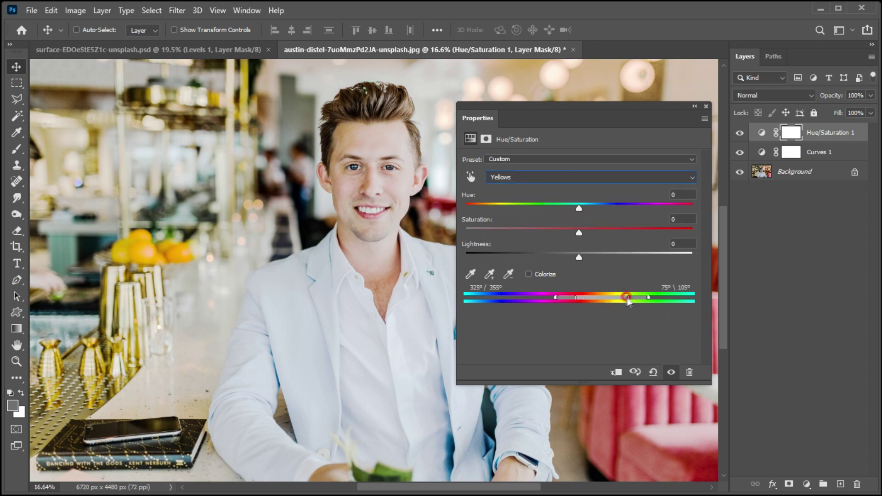
pyautogui.moveTo(666, 299); pyautogui.dragTo(681, 298)
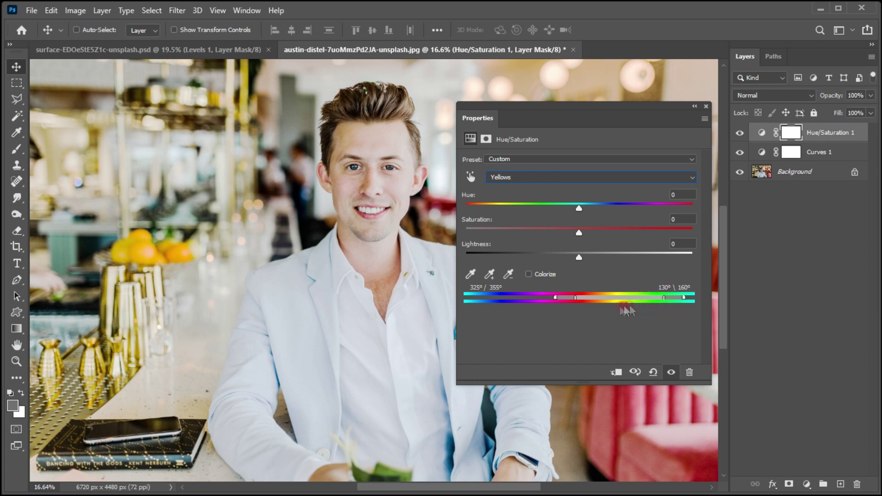
pyautogui.moveTo(578, 232); pyautogui.dragTo(557, 234)
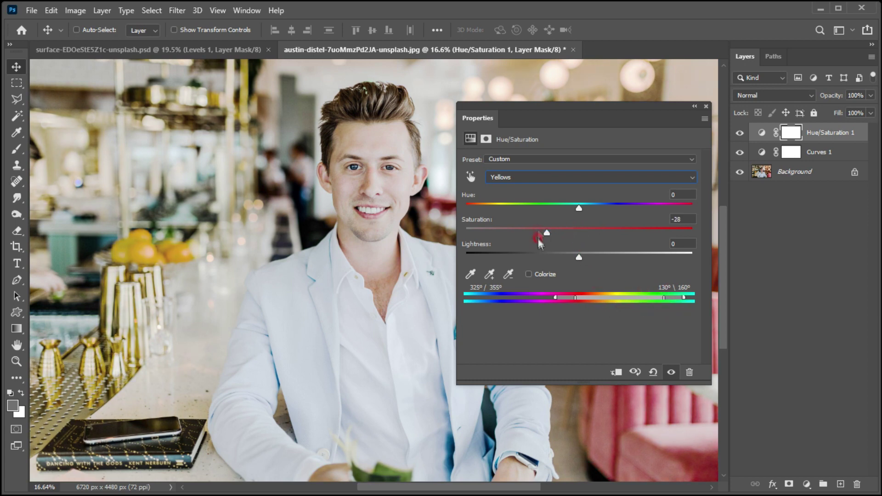
pyautogui.click(706, 107)
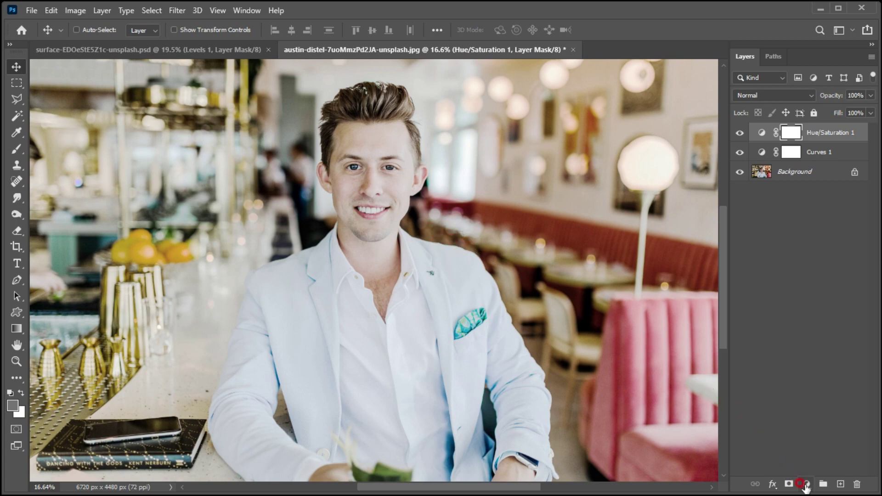
# Add a Solid Color fill layer in violet-blue, 8b88fa, above the Hue/Saturation layer.
pyautogui.click(805, 485)
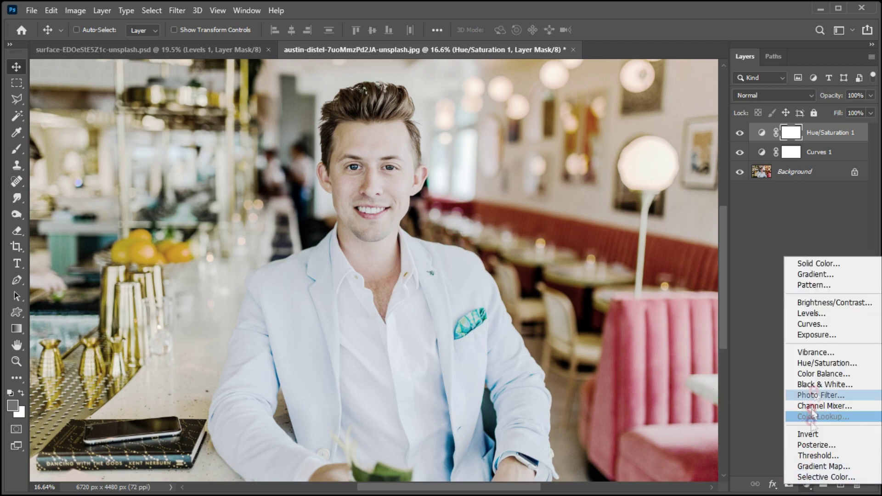
pyautogui.click(812, 264)
pyautogui.click(615, 224)
pyautogui.click(511, 174)
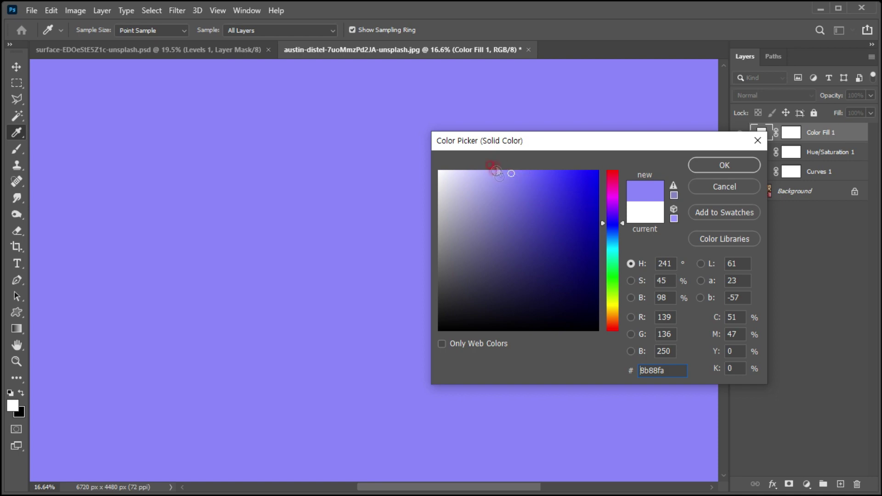
pyautogui.click(691, 167)
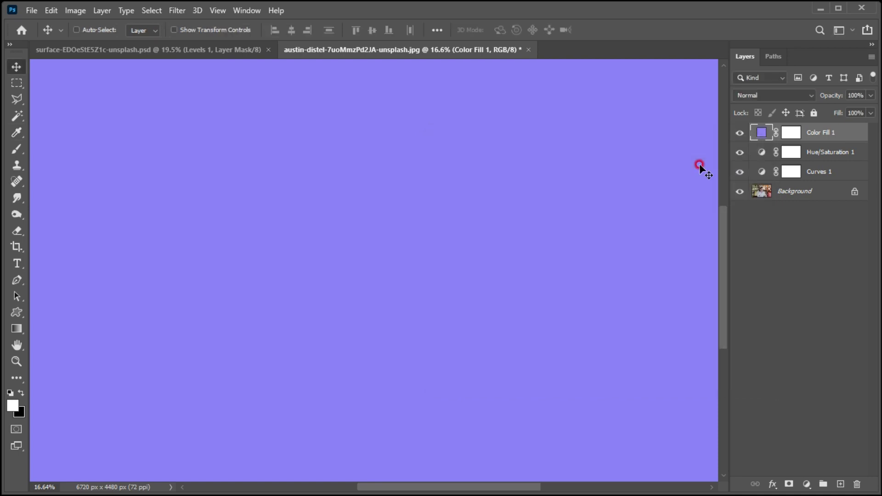
# Set the violet-blue fill layer's blend mode to Soft Light and its opacity to 48%.
pyautogui.click(750, 91)
pyautogui.click(749, 256)
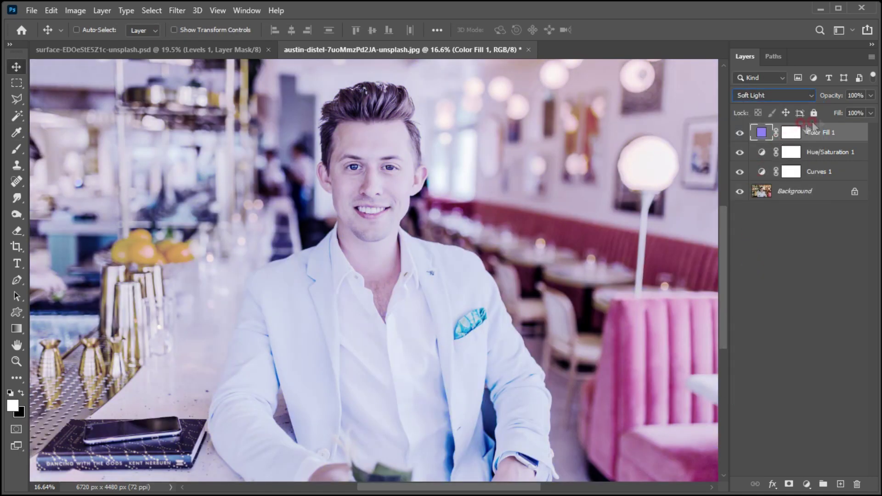
pyautogui.click(868, 96)
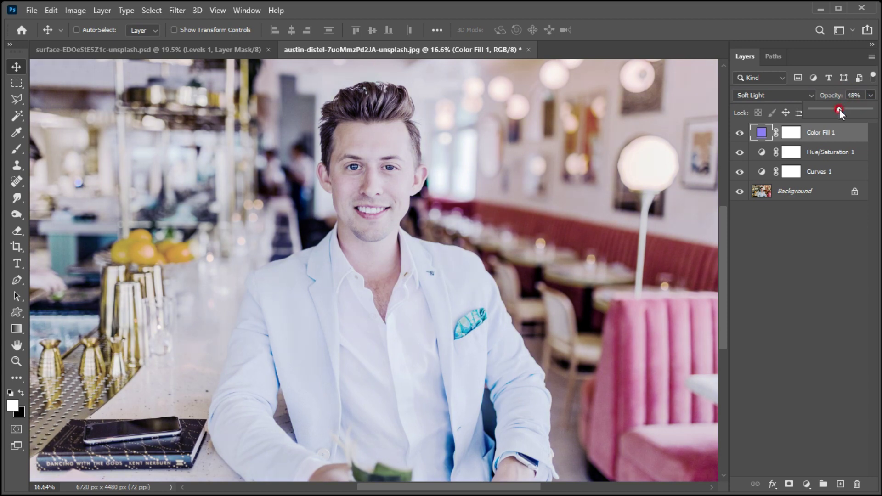
pyautogui.click(402, 165)
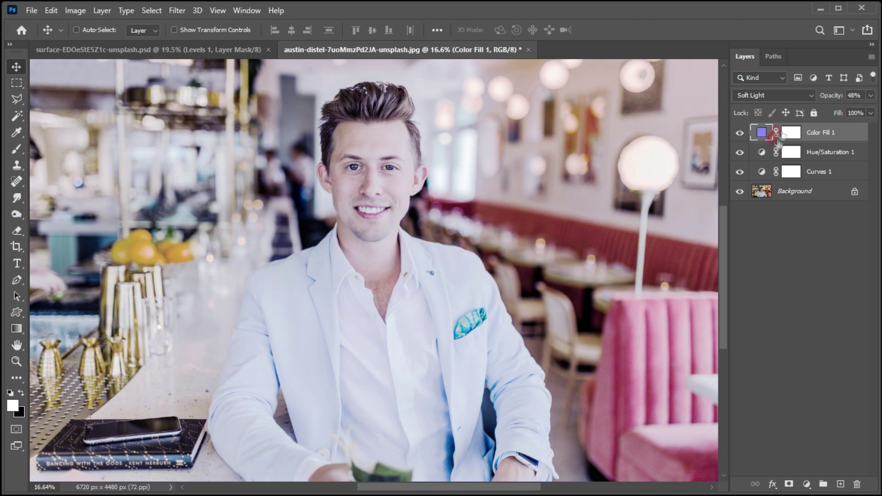
# Paint gray on the color fill layer's mask over the man's face, neck and jacket, using the Brush tool at size 400.
pyautogui.click(790, 132)
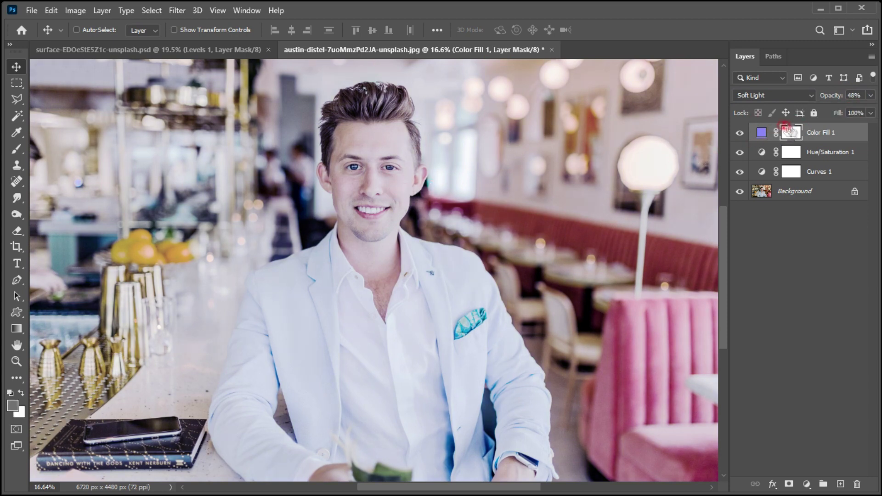
pyautogui.click(12, 148)
pyautogui.click(85, 146)
pyautogui.press(']')
pyautogui.press(']')
pyautogui.click(360, 203)
pyautogui.moveTo(356, 230)
pyautogui.mouseDown()
pyautogui.moveTo(364, 155)
pyautogui.moveTo(387, 215)
pyautogui.mouseUp()
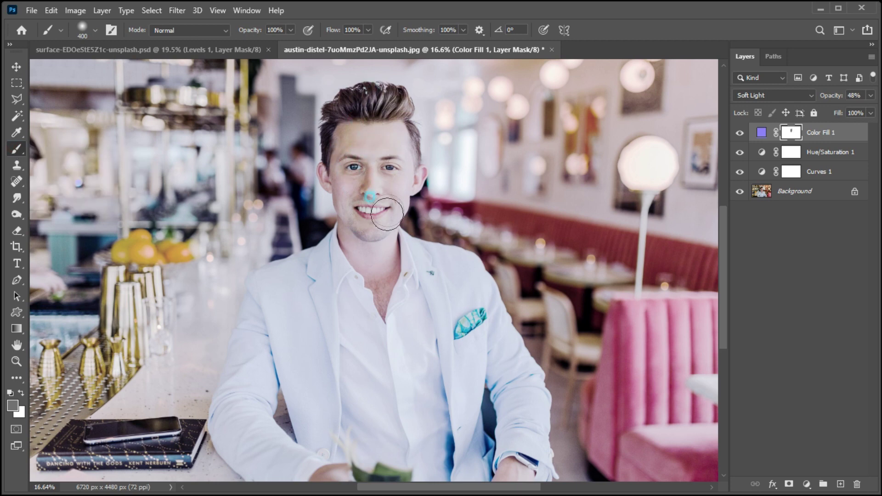
pyautogui.moveTo(402, 184)
pyautogui.mouseDown()
pyautogui.moveTo(390, 266)
pyautogui.moveTo(354, 346)
pyautogui.moveTo(380, 402)
pyautogui.moveTo(347, 471)
pyautogui.moveTo(323, 420)
pyautogui.moveTo(308, 424)
pyautogui.moveTo(254, 372)
pyautogui.moveTo(254, 443)
pyautogui.moveTo(427, 383)
pyautogui.moveTo(432, 266)
pyautogui.moveTo(490, 392)
pyautogui.moveTo(473, 370)
pyautogui.moveTo(480, 481)
pyautogui.moveTo(446, 268)
pyautogui.moveTo(330, 277)
pyautogui.moveTo(274, 300)
pyautogui.moveTo(345, 308)
pyautogui.moveTo(359, 230)
pyautogui.moveTo(387, 173)
pyautogui.moveTo(338, 459)
pyautogui.moveTo(451, 452)
pyautogui.moveTo(482, 463)
pyautogui.moveTo(455, 311)
pyautogui.moveTo(441, 293)
pyautogui.moveTo(410, 370)
pyautogui.moveTo(367, 416)
pyautogui.moveTo(317, 440)
pyautogui.moveTo(315, 472)
pyautogui.moveTo(430, 411)
pyautogui.moveTo(447, 466)
pyautogui.moveTo(419, 414)
pyautogui.moveTo(265, 340)
pyautogui.moveTo(295, 468)
pyautogui.moveTo(426, 439)
pyautogui.moveTo(500, 453)
pyautogui.moveTo(409, 271)
pyautogui.moveTo(381, 284)
pyautogui.moveTo(356, 161)
pyautogui.moveTo(366, 315)
pyautogui.mouseUp()
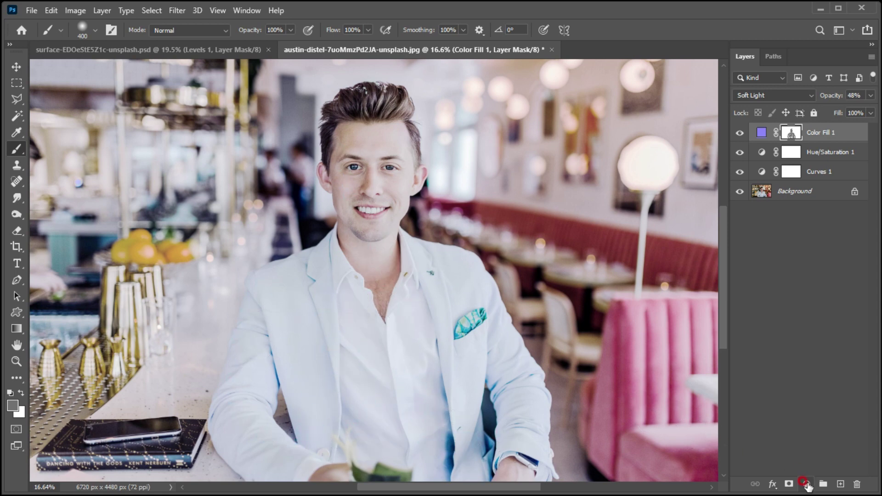
# Add a Levels adjustment layer on top of the portrait's layers, set its white input level to 235, and switch to the Move tool.
pyautogui.click(806, 484)
pyautogui.click(808, 311)
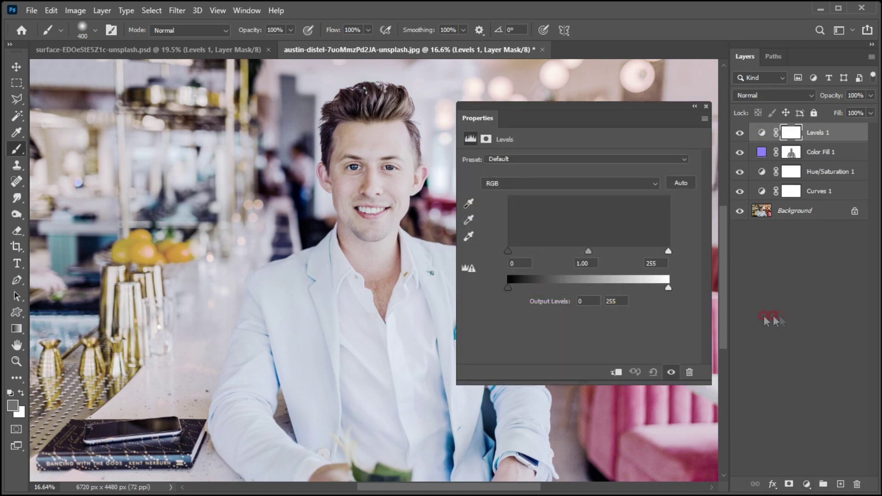
pyautogui.moveTo(666, 252); pyautogui.dragTo(658, 254)
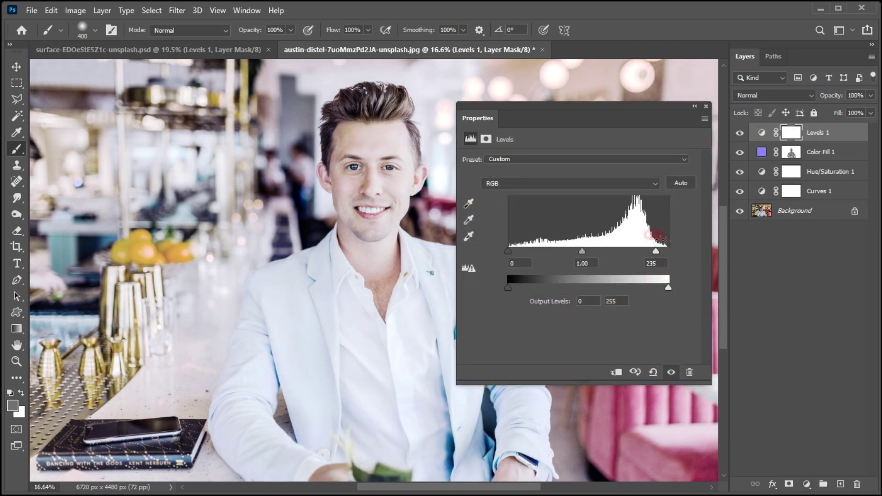
pyautogui.click(705, 110)
pyautogui.press('v')
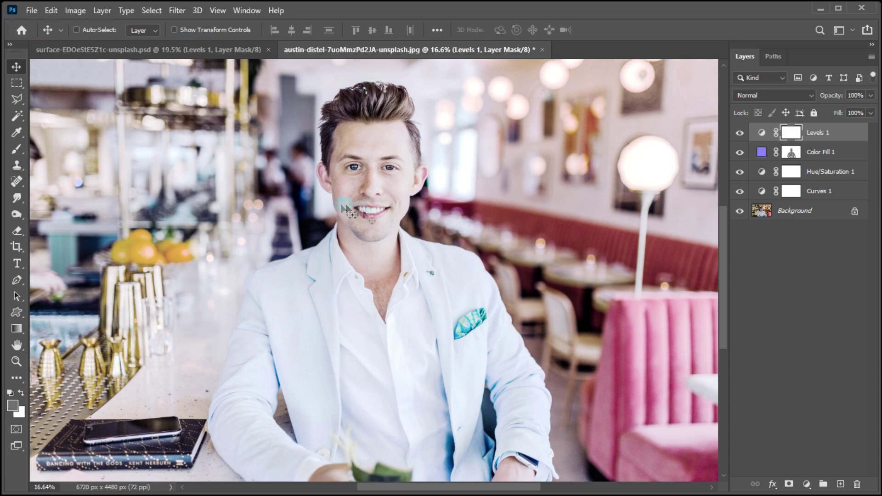
# Compare the graded restaurant portrait with its original by repeatedly hiding and showing all adjustment layers.
pyautogui.keyDown('alt'); pyautogui.click(738, 211); pyautogui.keyUp('alt')
pyautogui.keyDown('alt'); pyautogui.click(739, 211); pyautogui.keyUp('alt')
pyautogui.keyDown('alt'); pyautogui.click(739, 211); pyautogui.keyUp('alt')
pyautogui.keyDown('alt'); pyautogui.click(739, 211); pyautogui.keyUp('alt')
pyautogui.keyDown('alt'); pyautogui.click(738, 211); pyautogui.keyUp('alt')
pyautogui.keyDown('alt'); pyautogui.click(739, 211); pyautogui.keyUp('alt')
pyautogui.keyDown('alt'); pyautogui.click(739, 211); pyautogui.keyUp('alt')
pyautogui.keyDown('alt'); pyautogui.click(739, 211); pyautogui.keyUp('alt')
pyautogui.keyDown('alt'); pyautogui.click(739, 211); pyautogui.keyUp('alt')
pyautogui.keyDown('alt'); pyautogui.click(739, 211); pyautogui.keyUp('alt')
pyautogui.keyDown('alt'); pyautogui.click(739, 211); pyautogui.keyUp('alt')
pyautogui.keyDown('alt'); pyautogui.click(738, 211); pyautogui.keyUp('alt')
pyautogui.keyDown('alt'); pyautogui.click(738, 211); pyautogui.keyUp('alt')
pyautogui.keyDown('alt'); pyautogui.click(739, 211); pyautogui.keyUp('alt')
pyautogui.keyDown('alt'); pyautogui.click(738, 211); pyautogui.keyUp('alt')
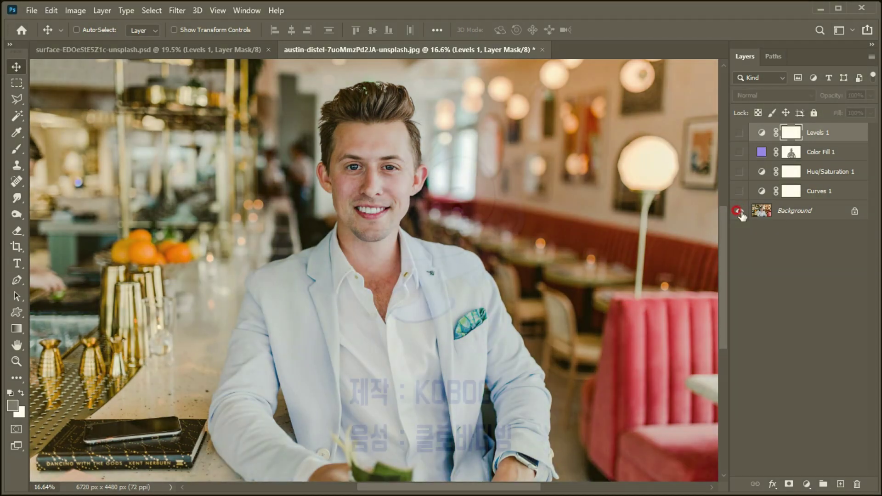